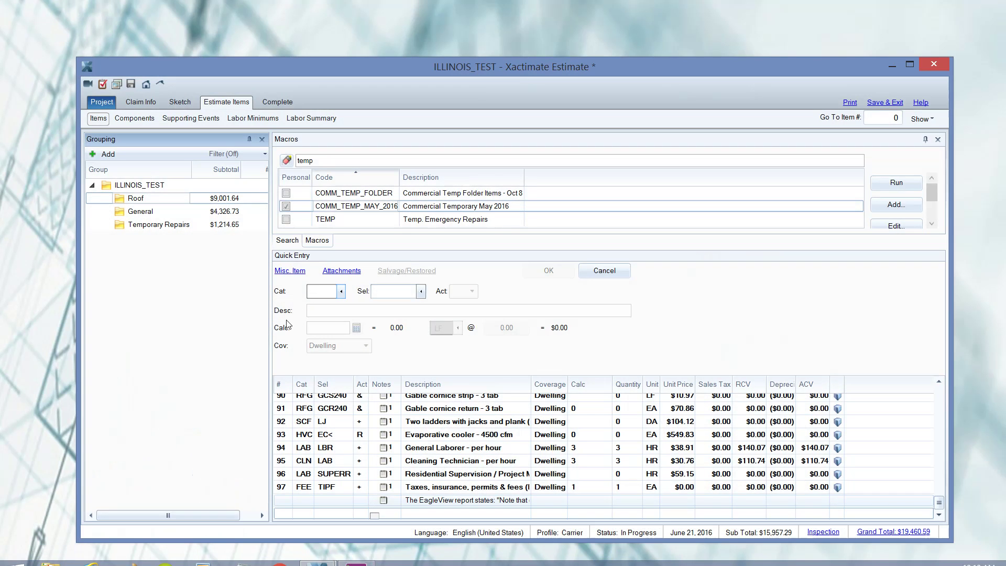
- Select the Temporary Repairs folder to list its line items 118 to 125
{"action": "left_click", "coordinate": [170, 225]}
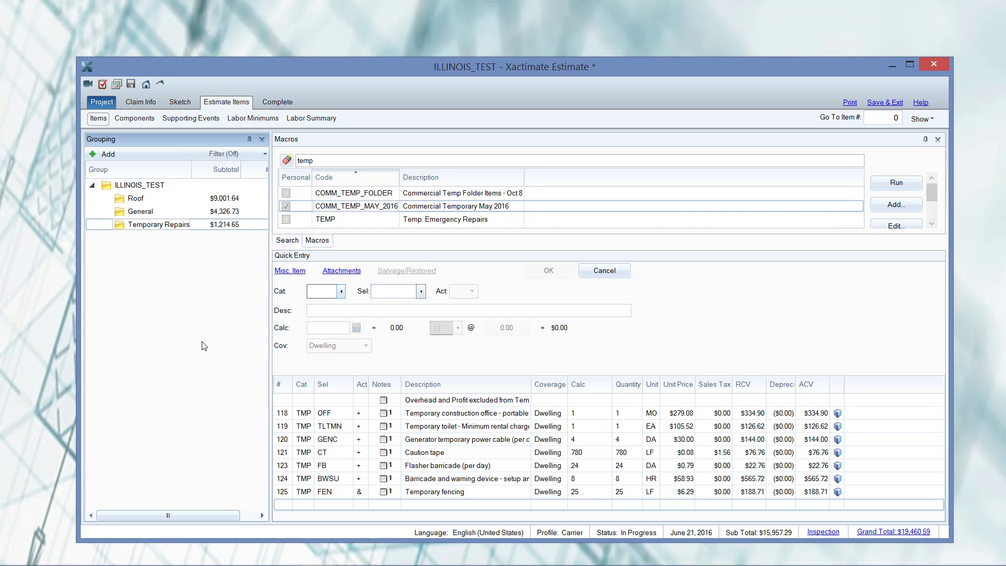
{"action": "left_click", "coordinate": [145, 230]}
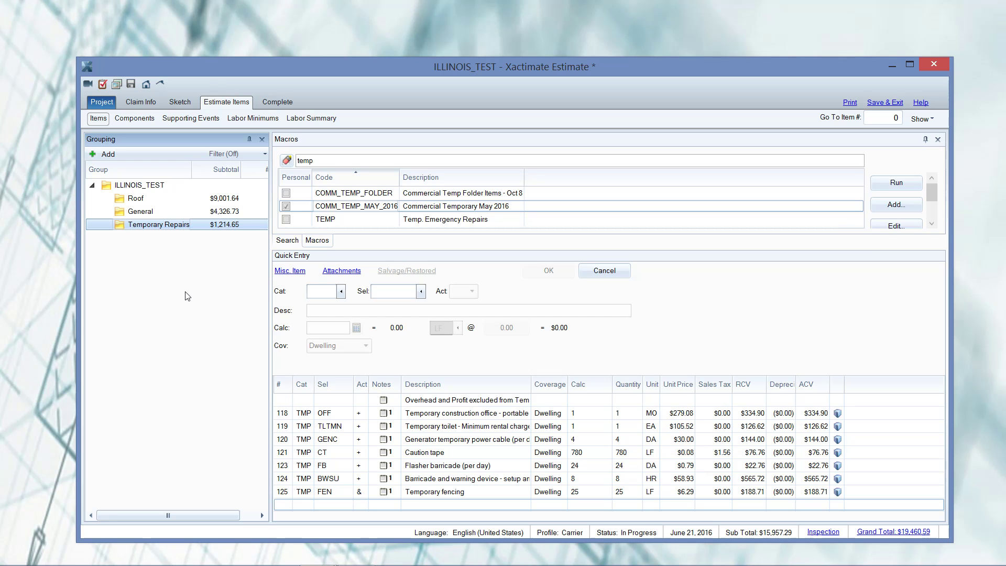
{"action": "left_click", "coordinate": [175, 231]}
- Apply a Taxes/O&P/Repaired global change setting all seven Temporary Repairs items to Non O&P
{"action": "right_click", "coordinate": [175, 232]}
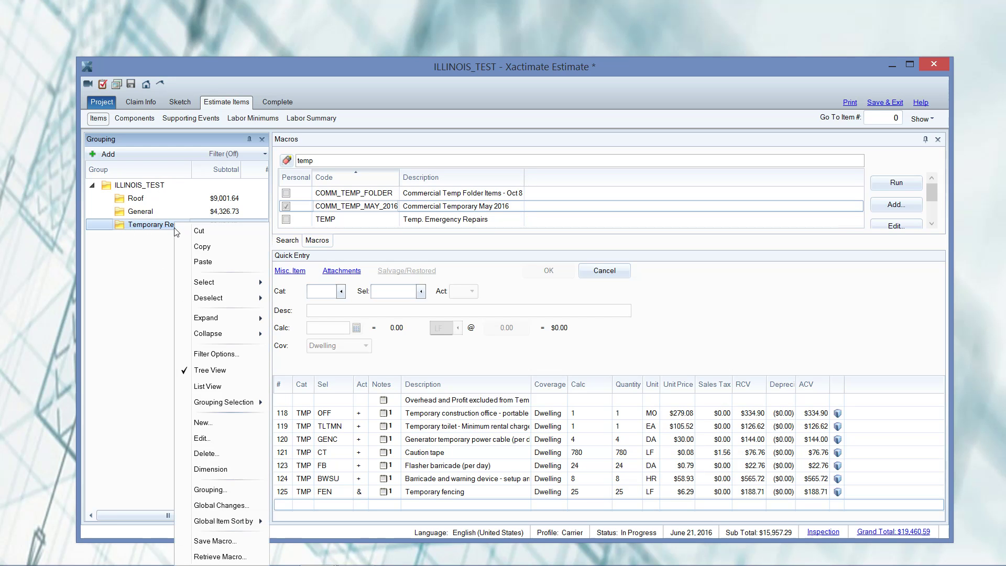
{"action": "left_click", "coordinate": [229, 506]}
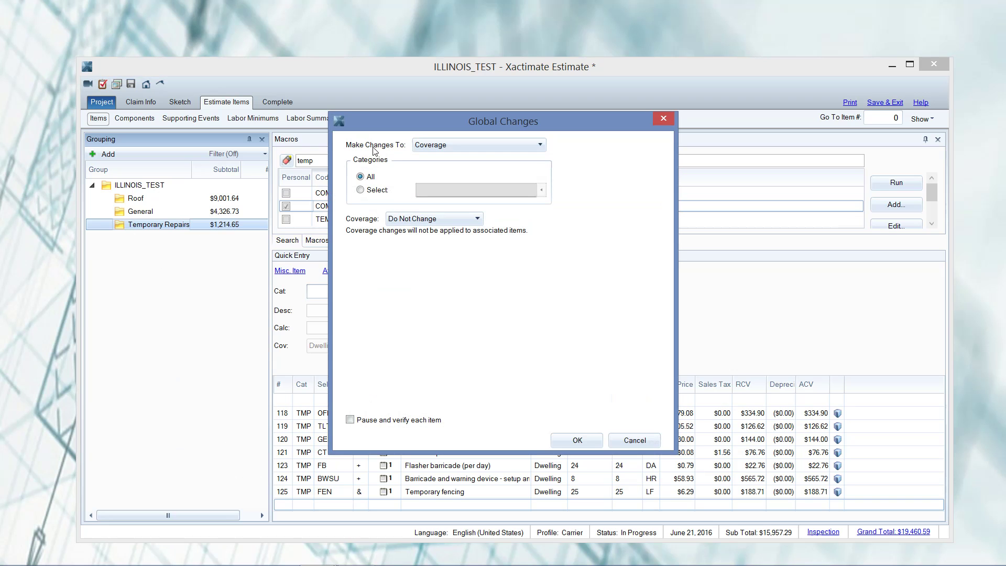
{"action": "left_click", "coordinate": [504, 152]}
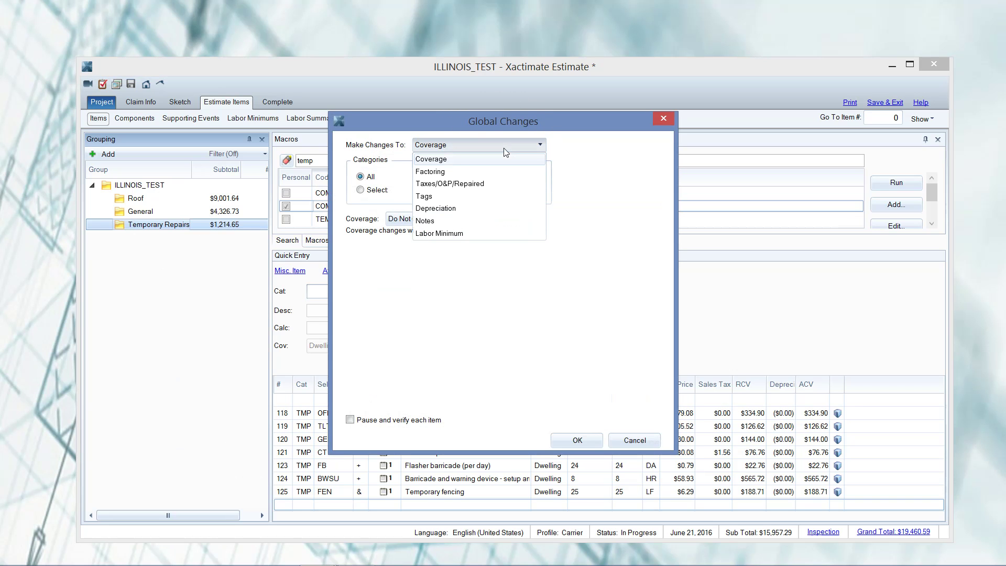
{"action": "left_click", "coordinate": [497, 184]}
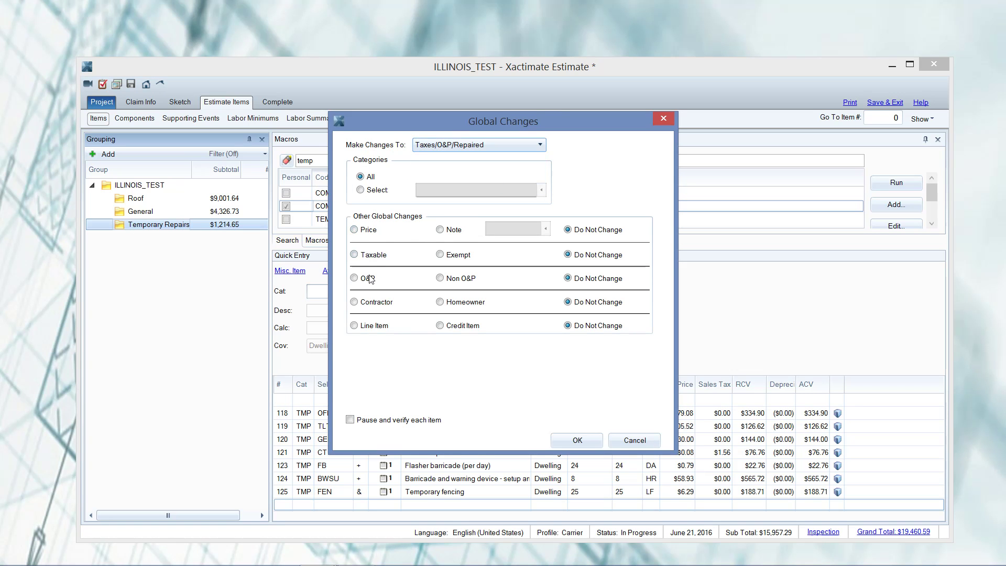
{"action": "left_click", "coordinate": [441, 279]}
{"action": "left_click", "coordinate": [356, 280]}
{"action": "left_click", "coordinate": [440, 278]}
{"action": "left_click", "coordinate": [573, 441]}
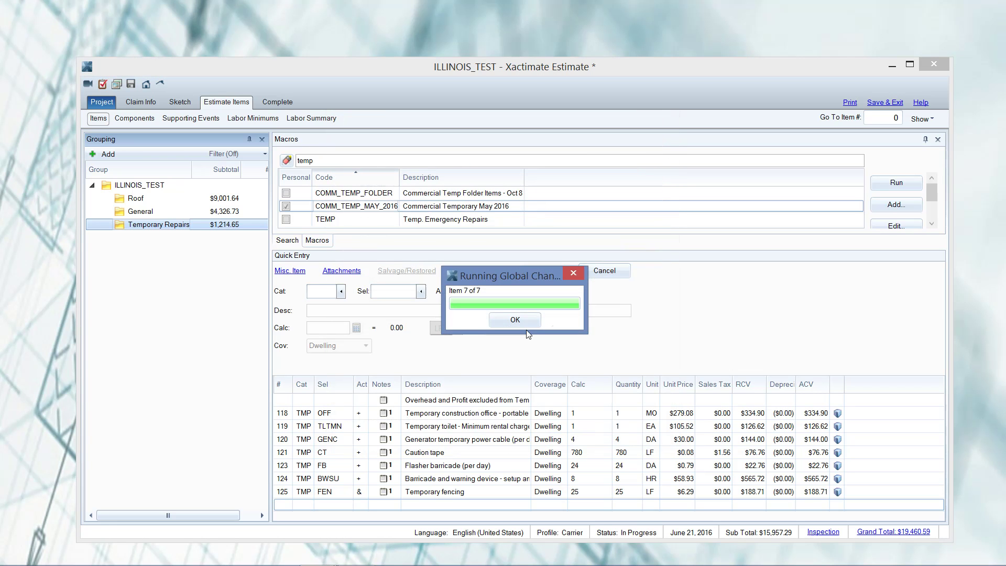
{"action": "left_click", "coordinate": [526, 324]}
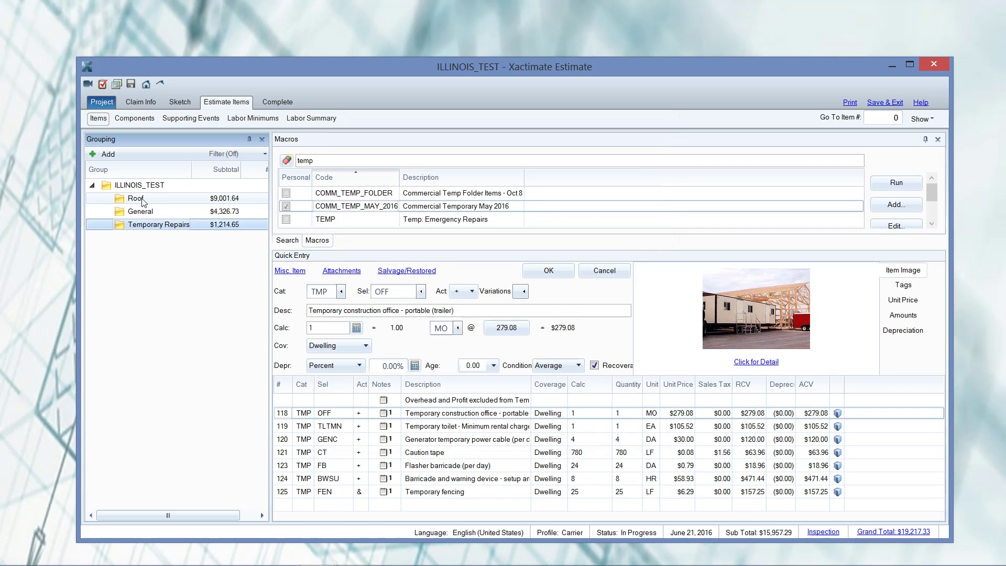
- In the Roof group, select line items 42, 41 and 37 together
{"action": "left_click", "coordinate": [136, 199]}
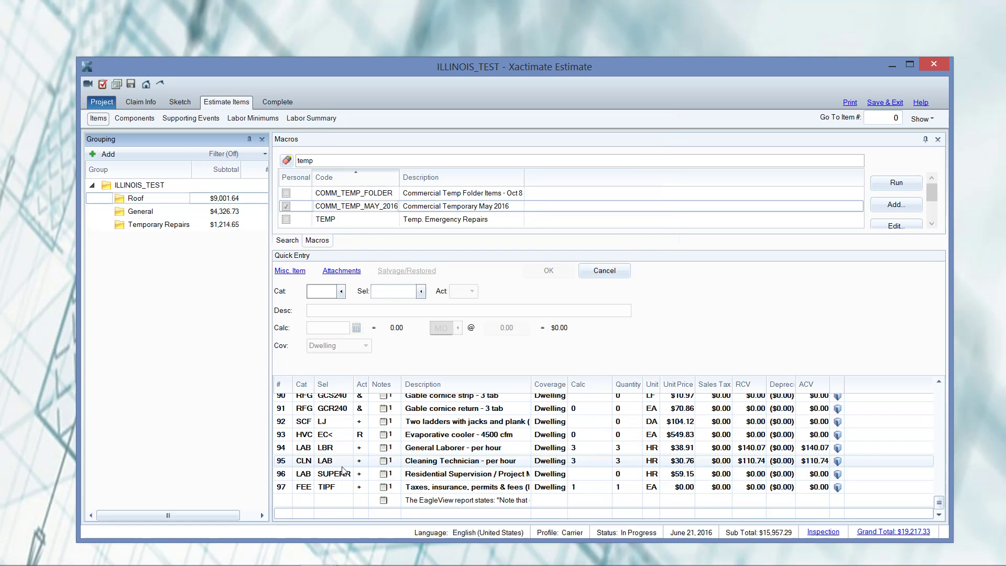
{"action": "scroll", "coordinate": [344, 470], "scroll_direction": "up", "scroll_amount": 4}
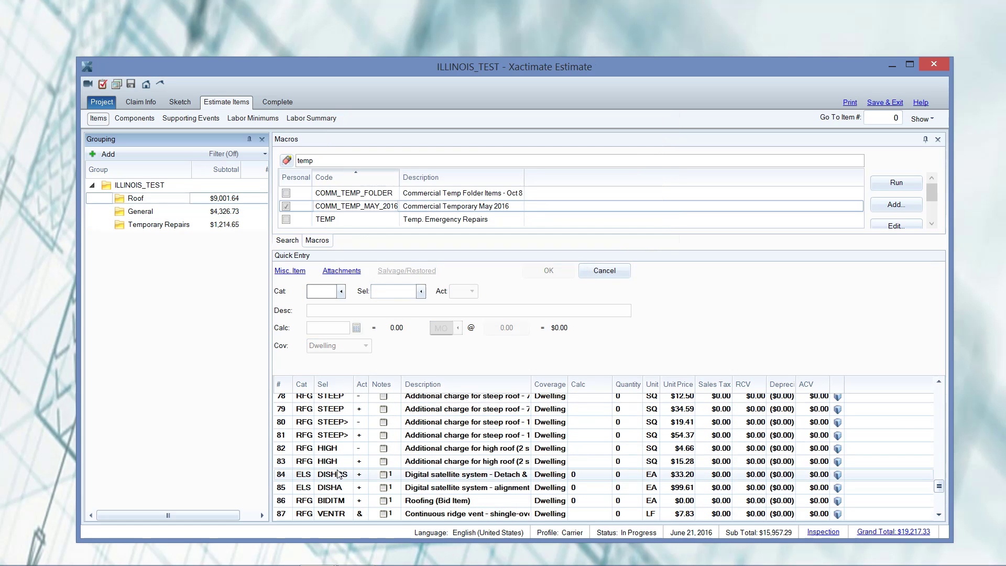
{"action": "scroll", "coordinate": [339, 474], "scroll_direction": "up", "scroll_amount": 12}
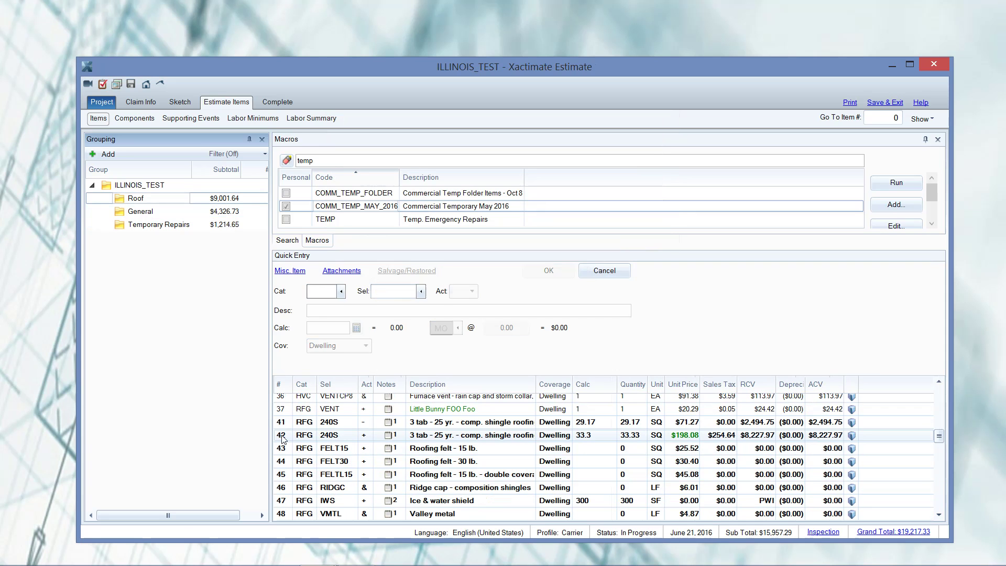
{"action": "left_click", "coordinate": [281, 439]}
{"action": "left_click", "coordinate": [281, 425], "text": "shift"}
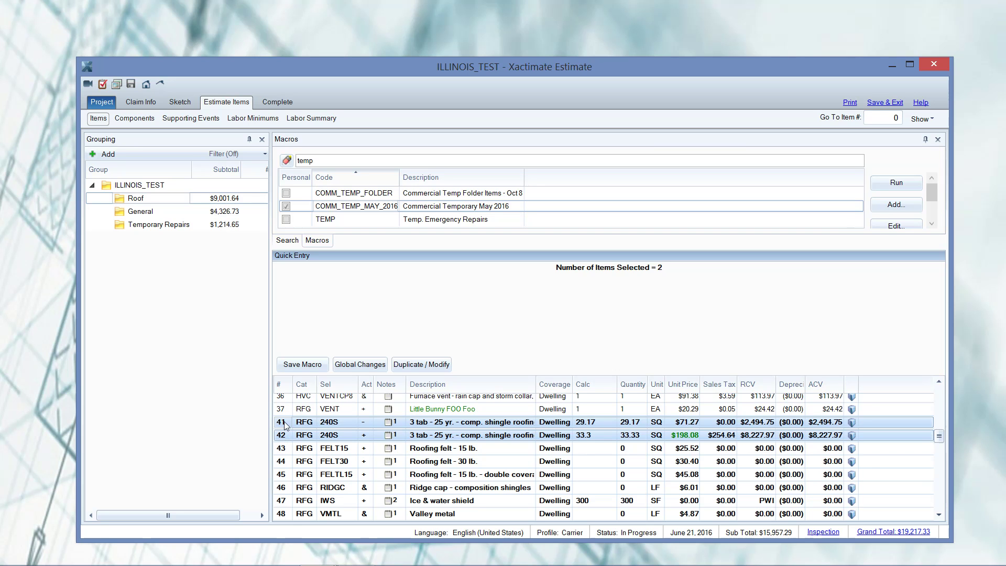
{"action": "left_click", "coordinate": [282, 408], "text": "ctrl"}
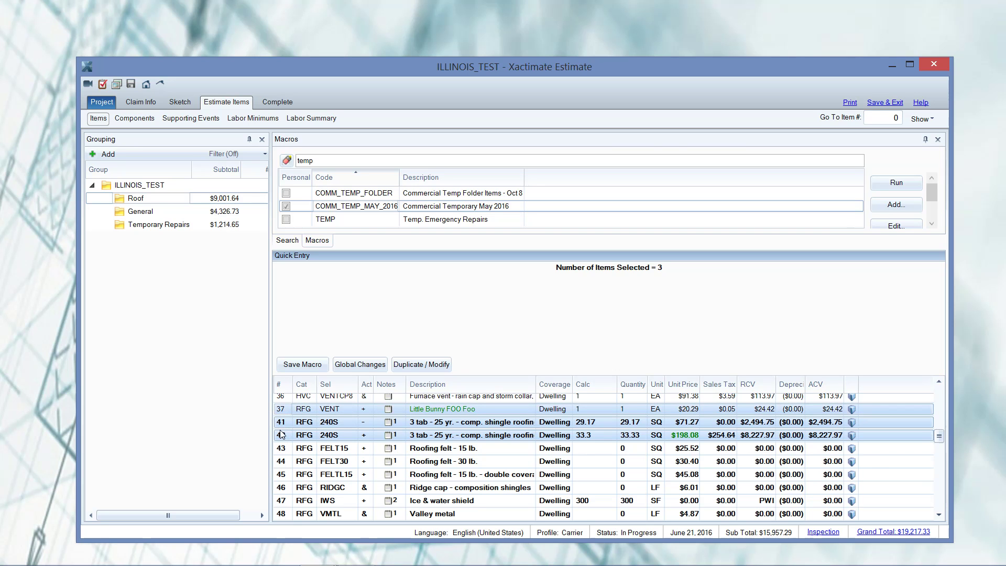
- Make the three selected roof items tax exempt through Global Changes
{"action": "right_click", "coordinate": [350, 434]}
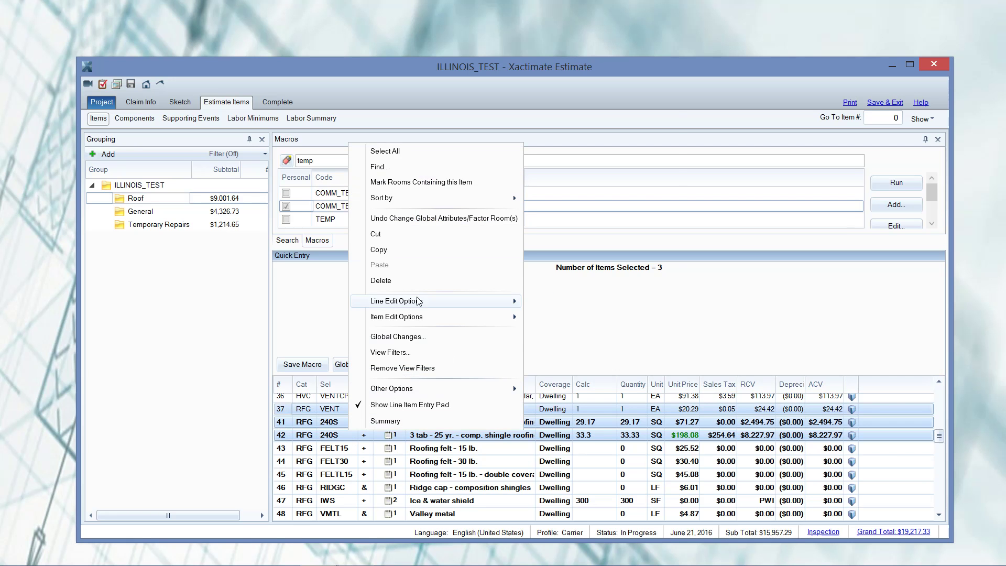
{"action": "left_click", "coordinate": [418, 338]}
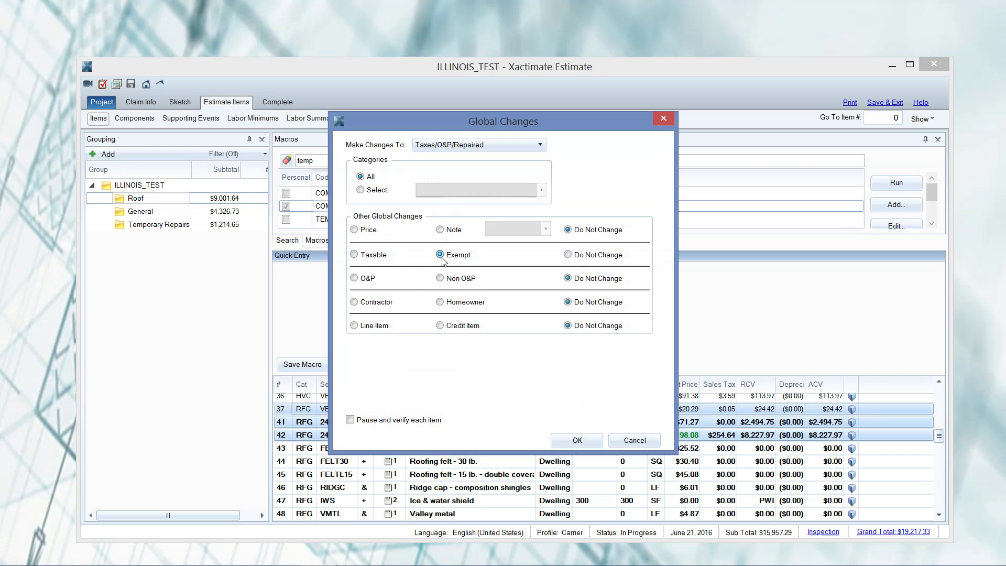
{"action": "left_click", "coordinate": [562, 441]}
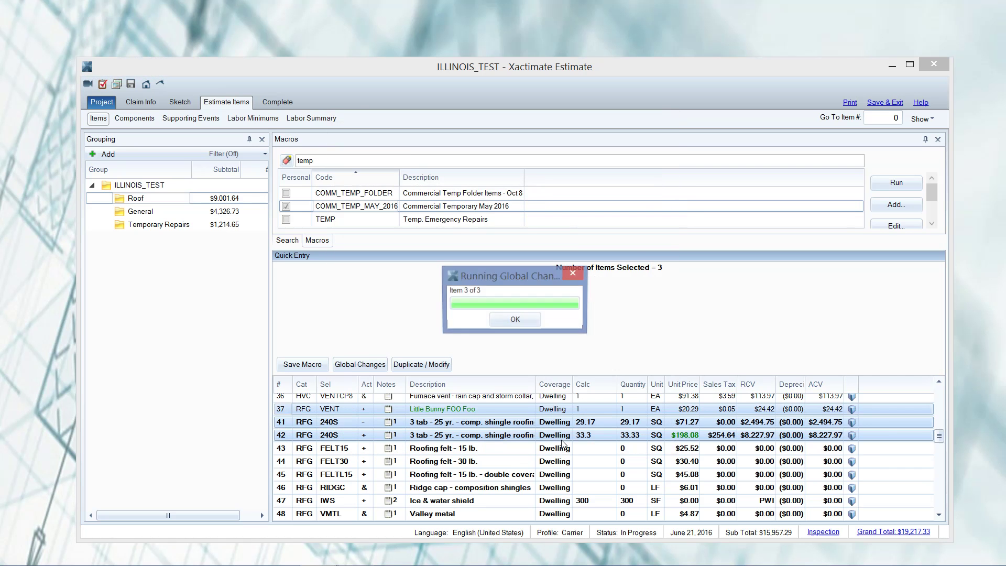
{"action": "left_click", "coordinate": [515, 320]}
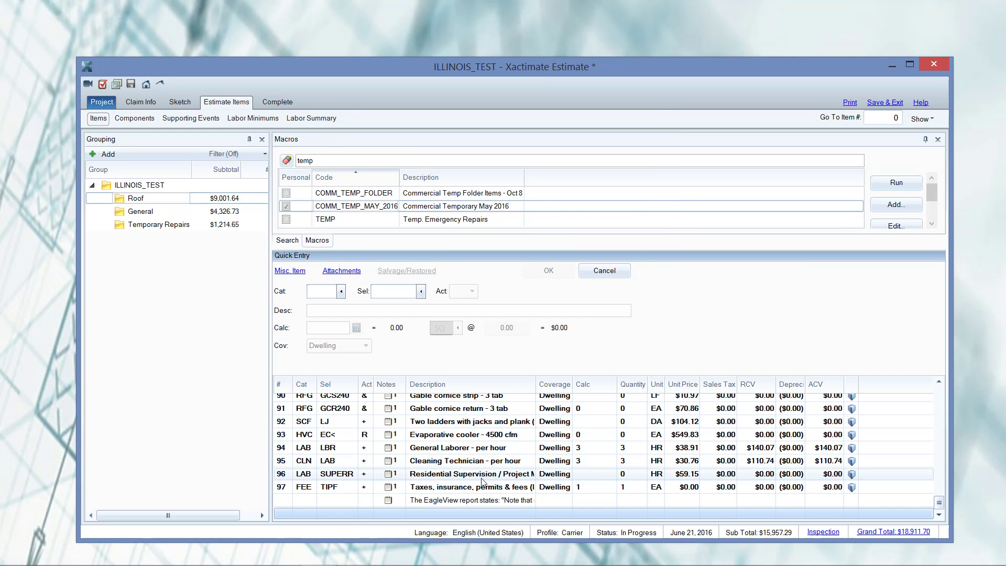
- Open Global Changes for the Roof group and switch Make Changes To to Factoring
{"action": "left_click", "coordinate": [202, 379]}
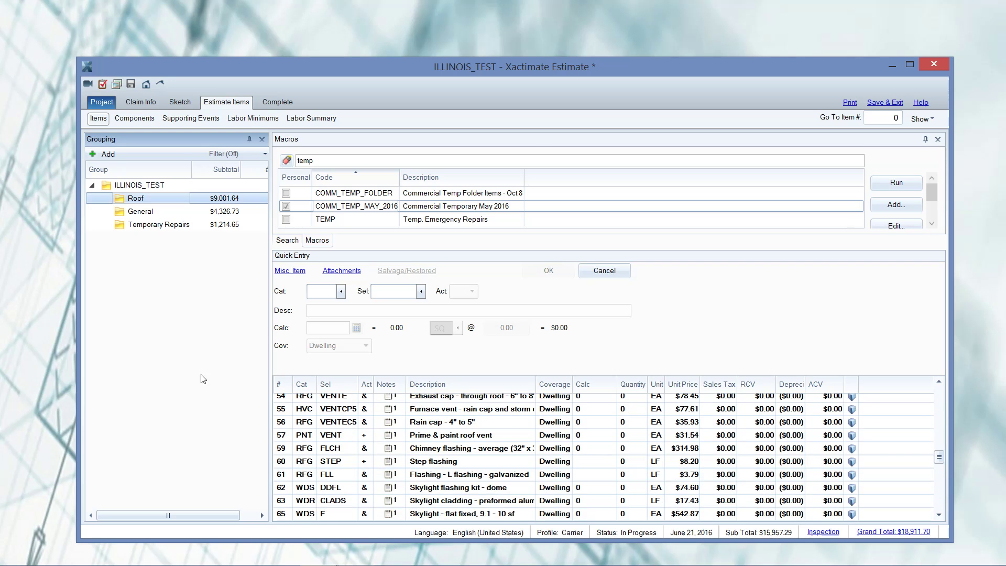
{"action": "right_click", "coordinate": [147, 203]}
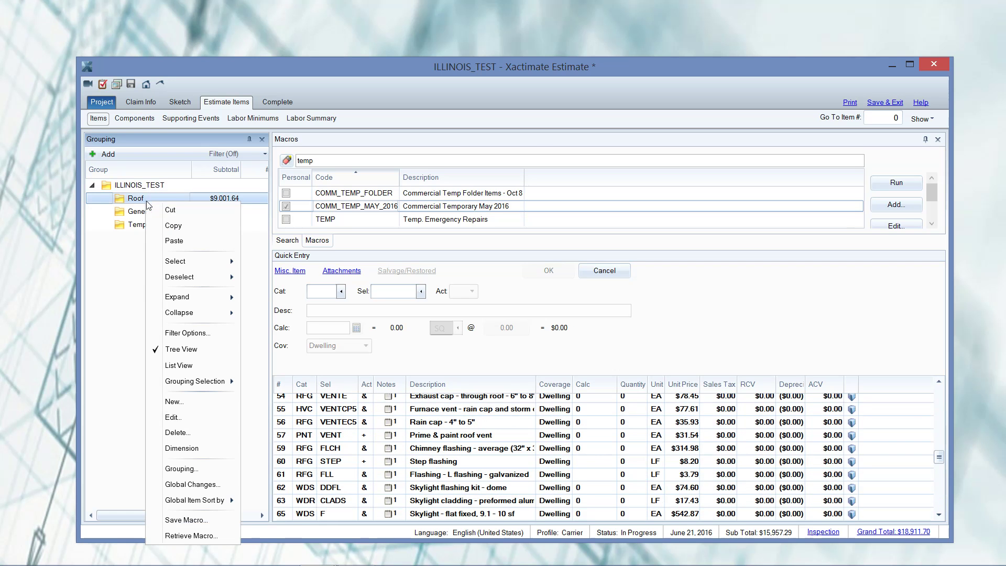
{"action": "left_click", "coordinate": [193, 485]}
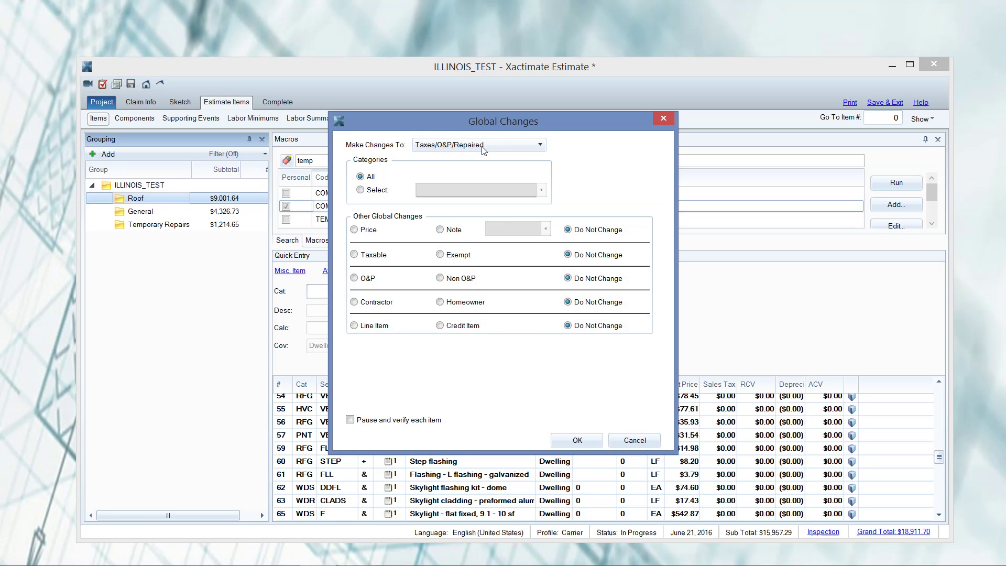
{"action": "left_click", "coordinate": [537, 145]}
{"action": "left_click", "coordinate": [484, 172]}
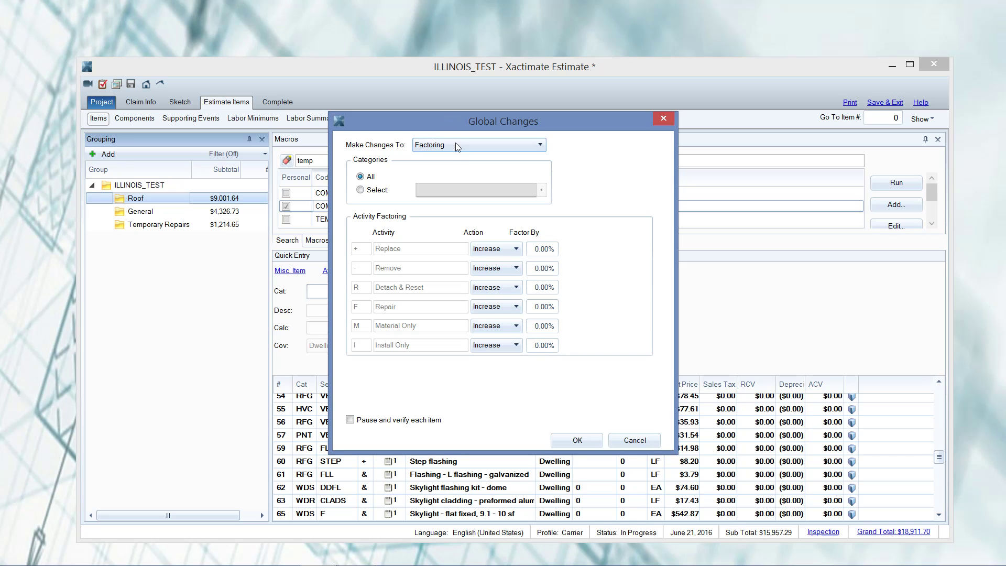
- Review the Coverage options, leaving coverage at Do Not Change, and cancel the dialog
{"action": "left_click", "coordinate": [443, 149]}
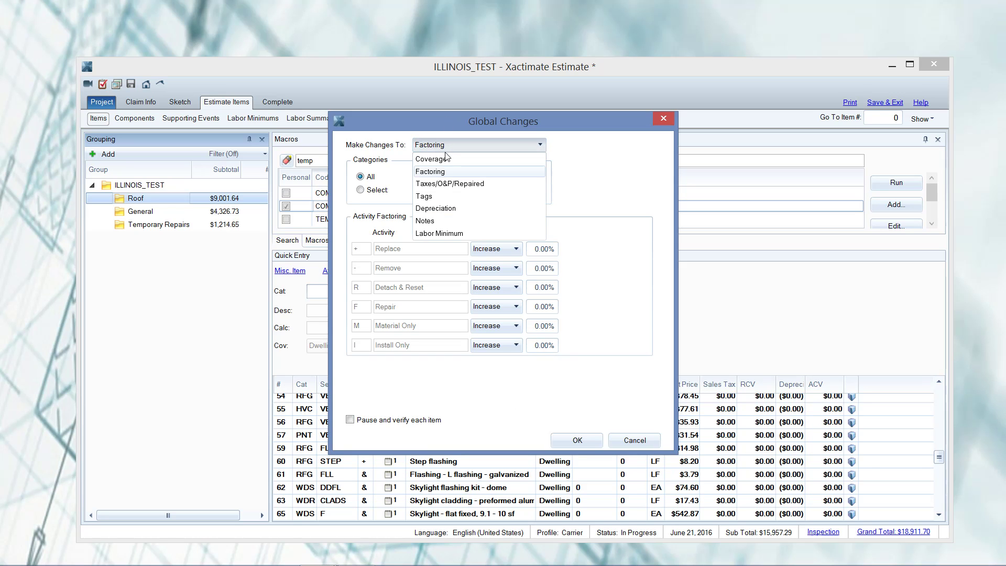
{"action": "left_click", "coordinate": [445, 158]}
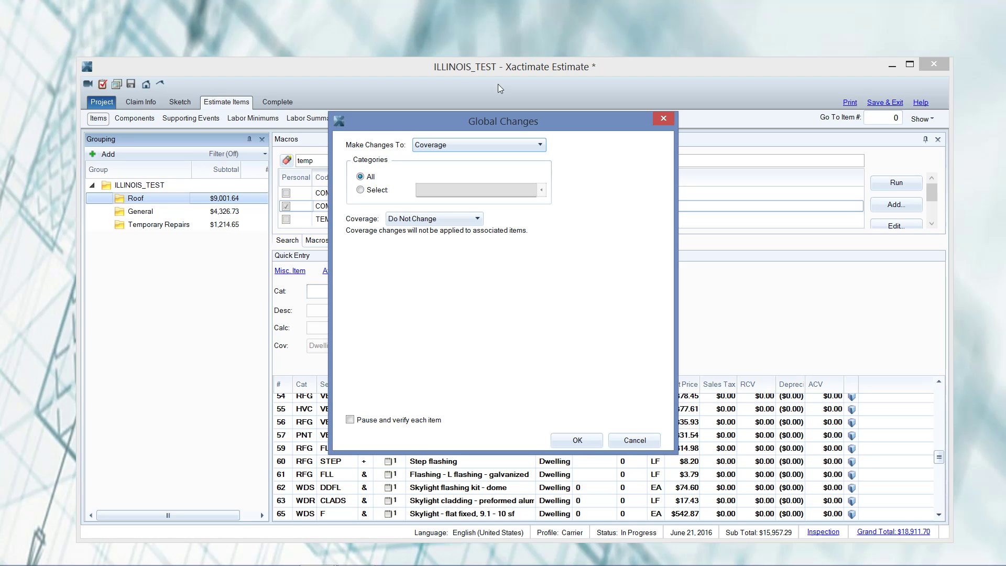
{"action": "left_click", "coordinate": [438, 219]}
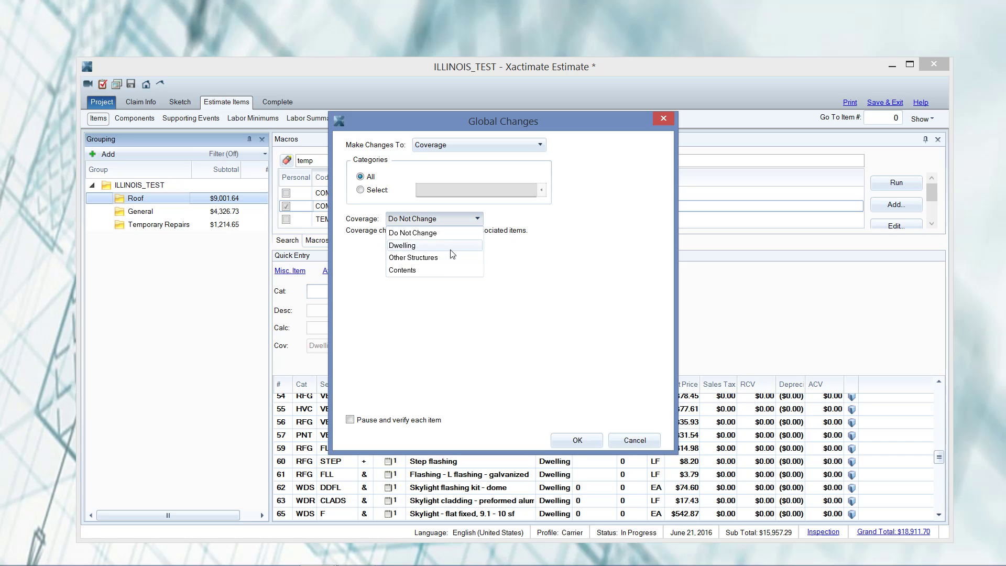
{"action": "left_click", "coordinate": [525, 297]}
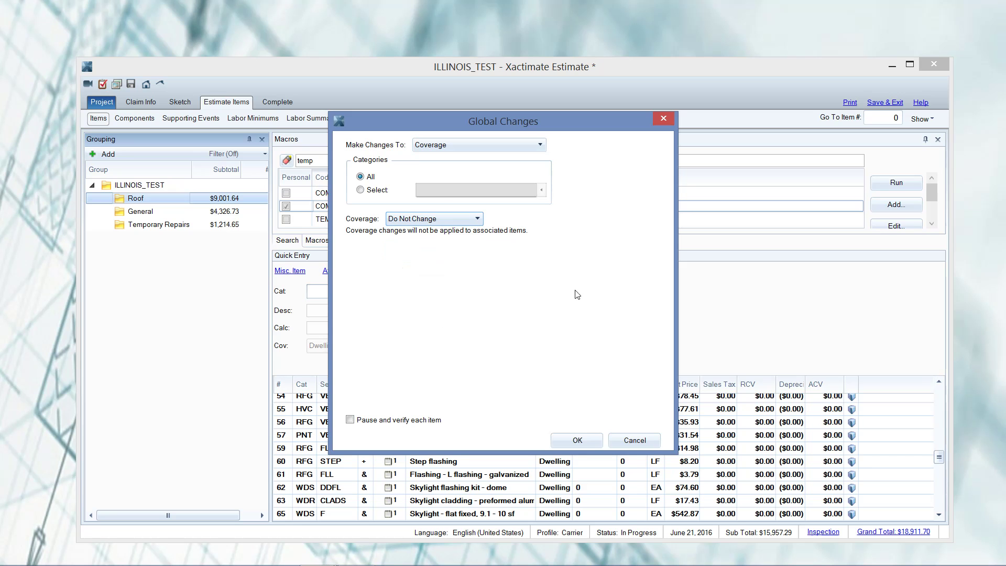
{"action": "left_click", "coordinate": [635, 441]}
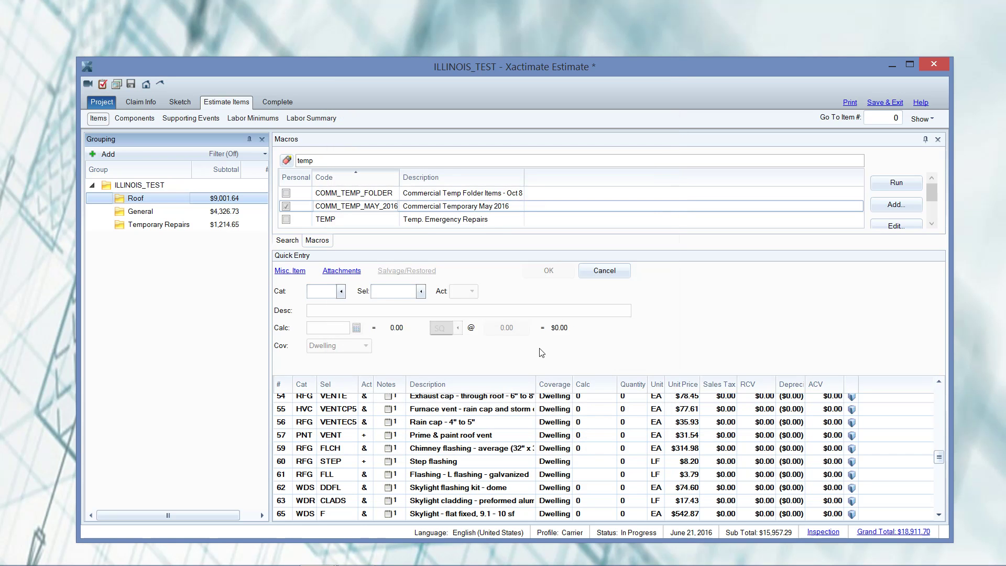